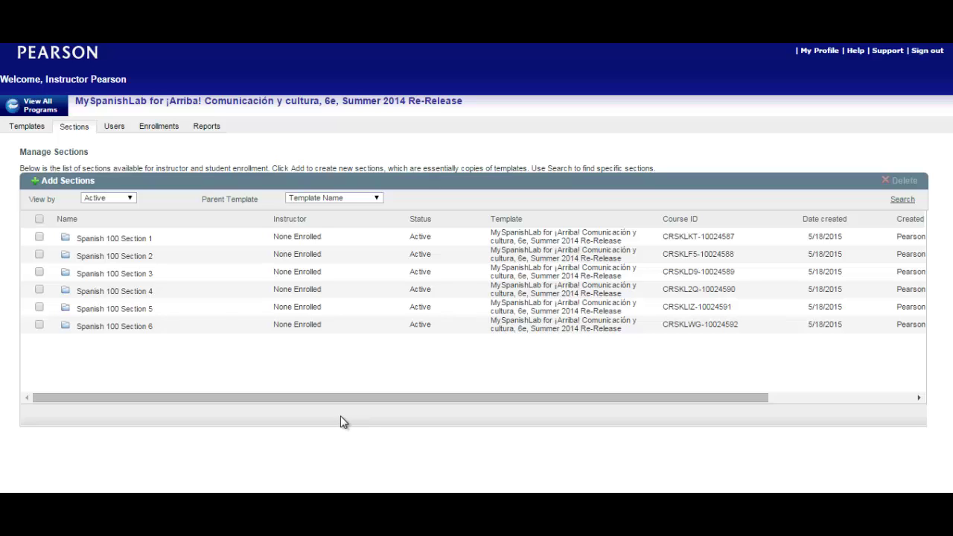
# - Go back to the course sections list and open Spanish 100 Section 1
pyautogui.click(38, 128)
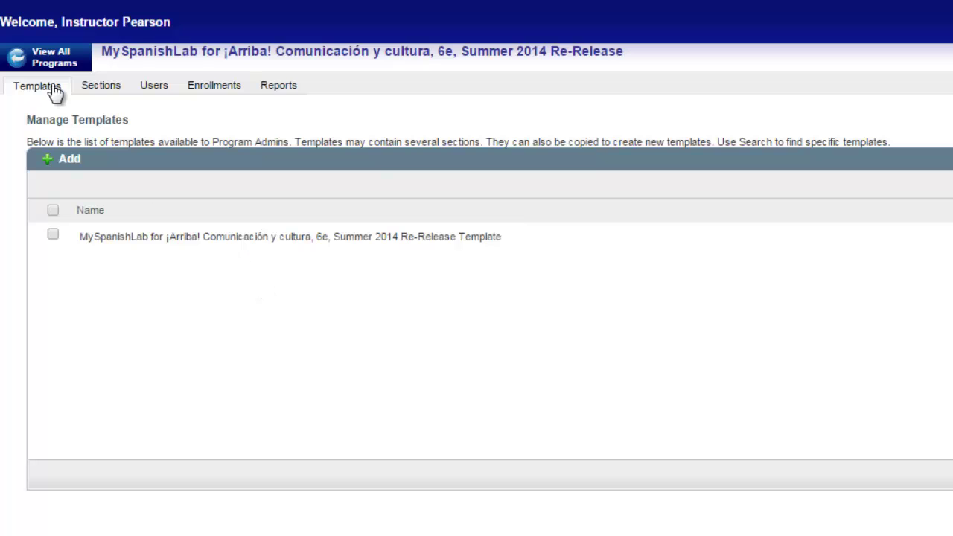
pyautogui.click(101, 87)
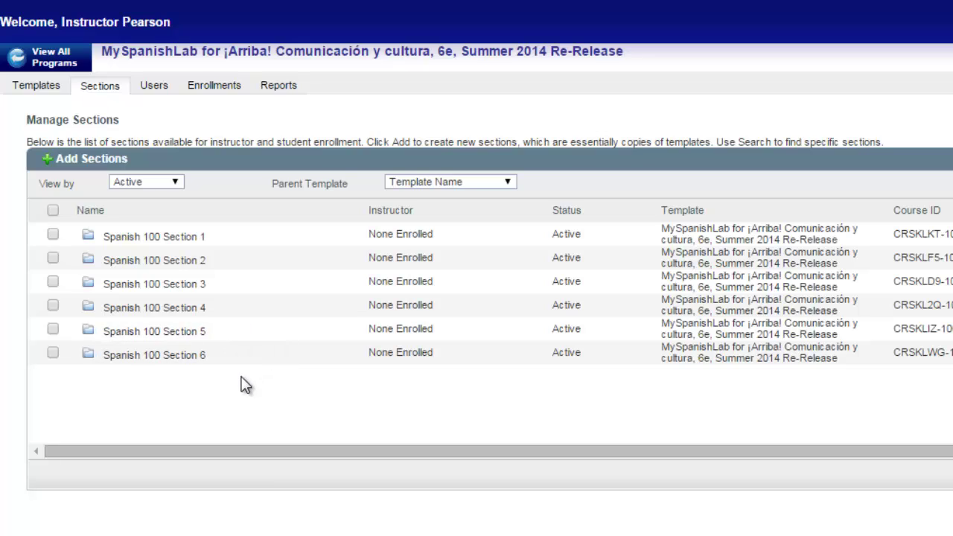
pyautogui.moveTo(183, 242)
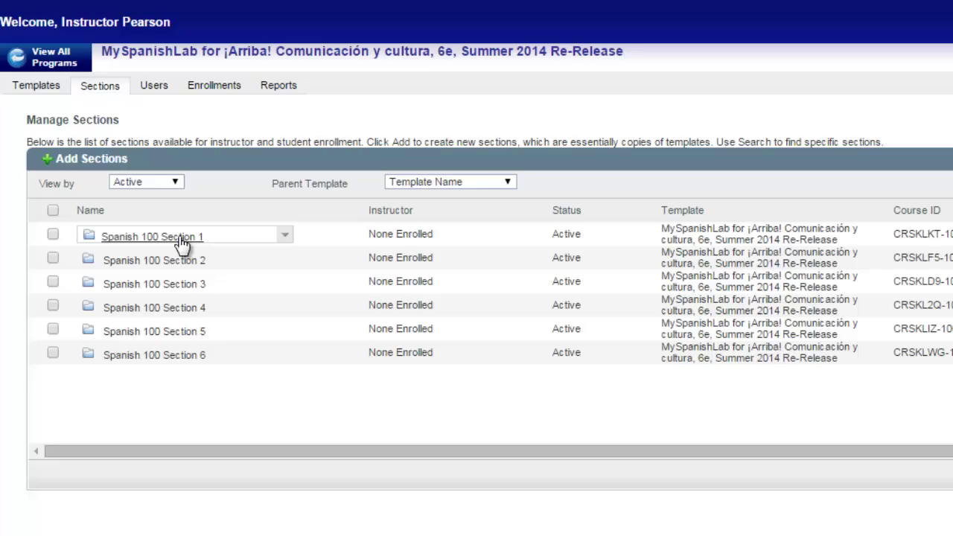
pyautogui.click(181, 239)
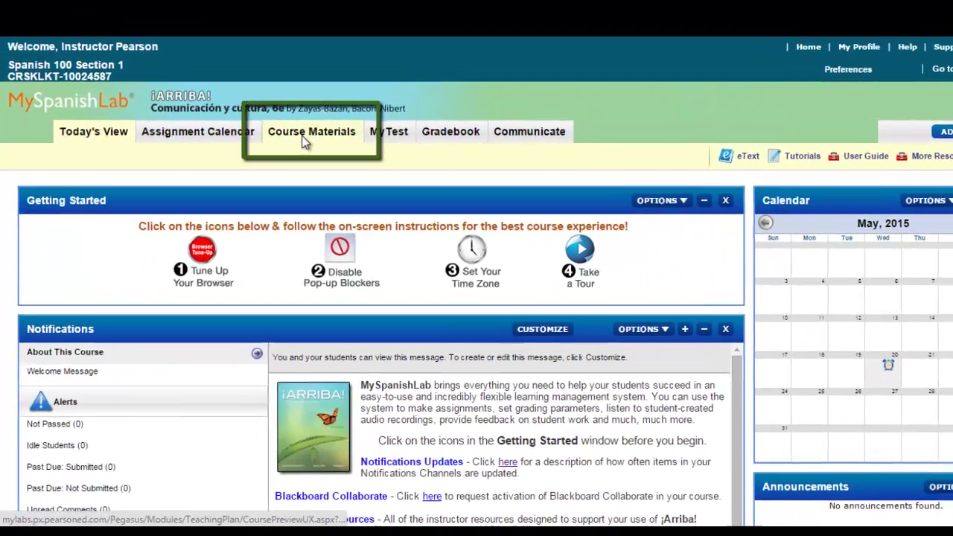
# - Go to Course Materials' Add from Library page and browse its folders, such as Weekly Readings
pyautogui.click(294, 135)
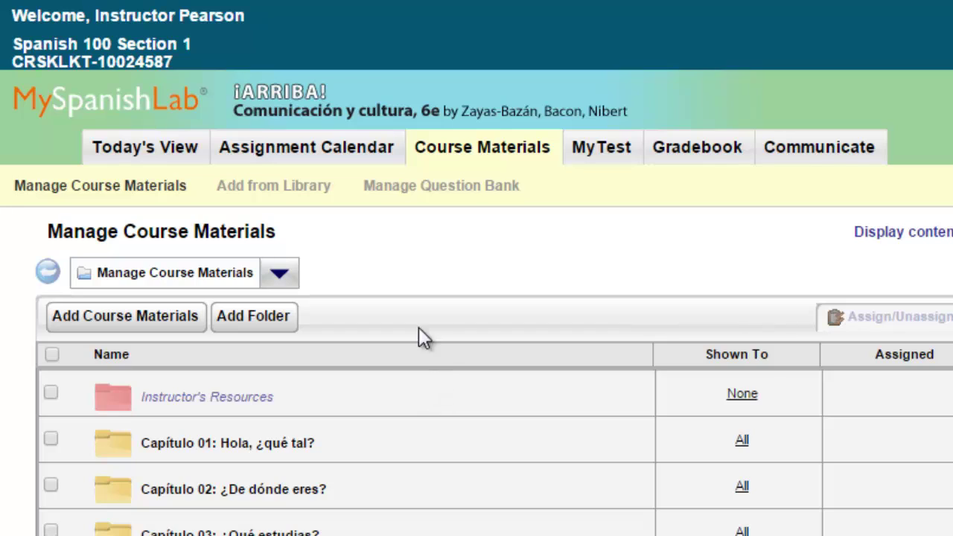
pyautogui.click(274, 192)
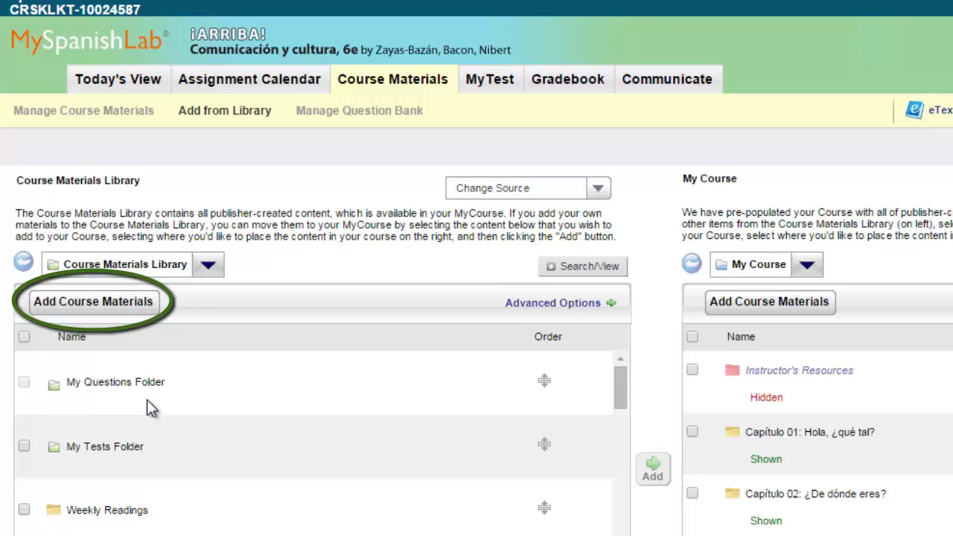
pyautogui.scroll(-5, 201, 443)
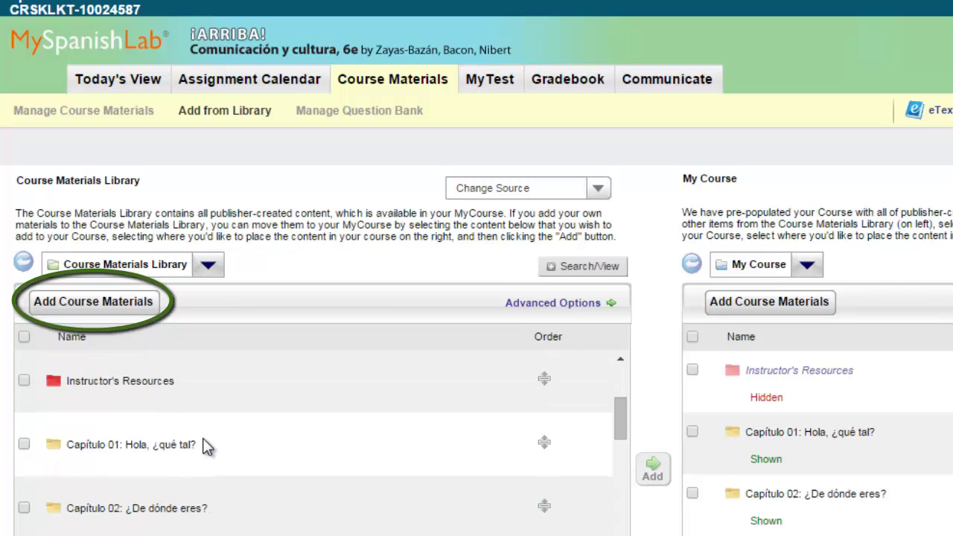
pyautogui.scroll(3, 204, 439)
pyautogui.moveTo(130, 423)
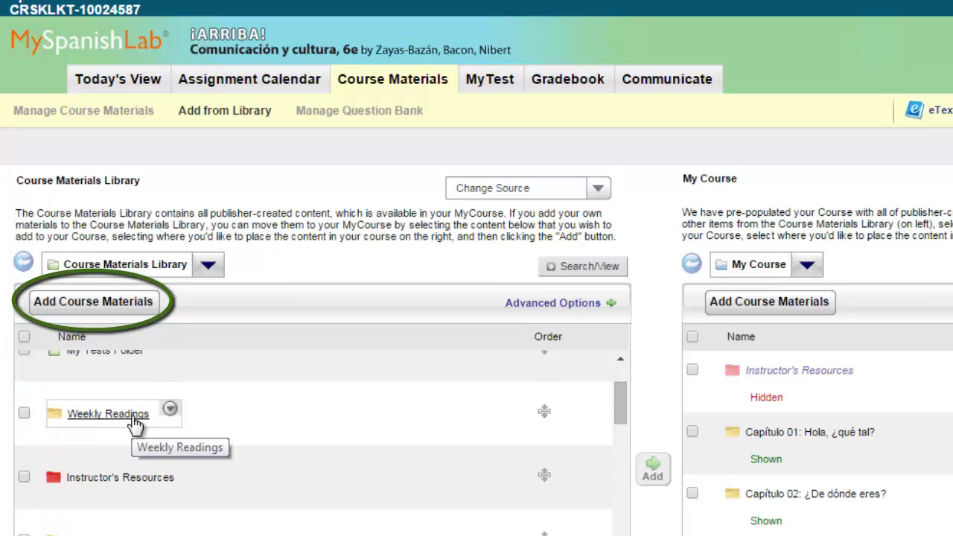
pyautogui.scroll(2, 173, 438)
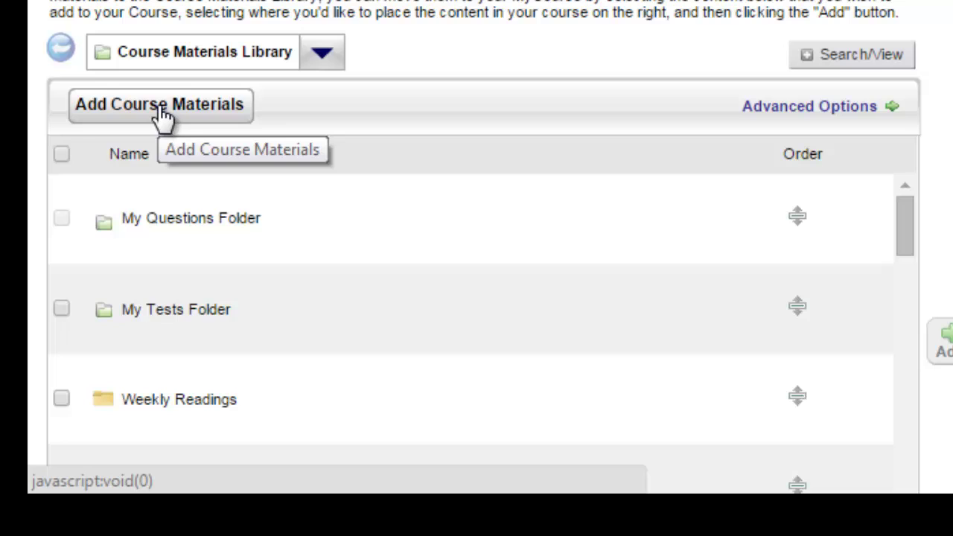
# - Choose Add File from the Add Course Materials menu to get an empty upload form
pyautogui.click(159, 112)
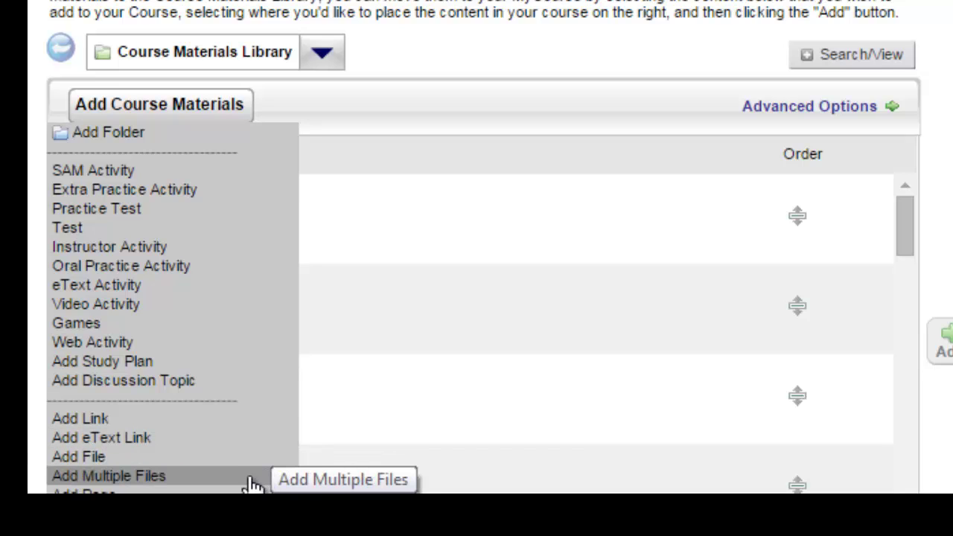
pyautogui.scroll(-2, 253, 485)
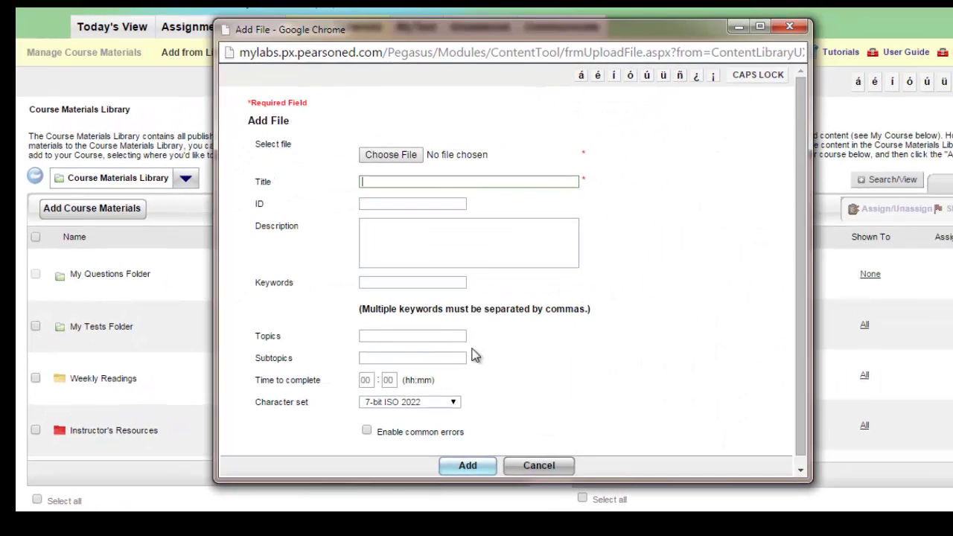
# - Upload Syllabus Spanish 100.docx to the library with the title 'Syllabus Spanish 100'
pyautogui.click(387, 155)
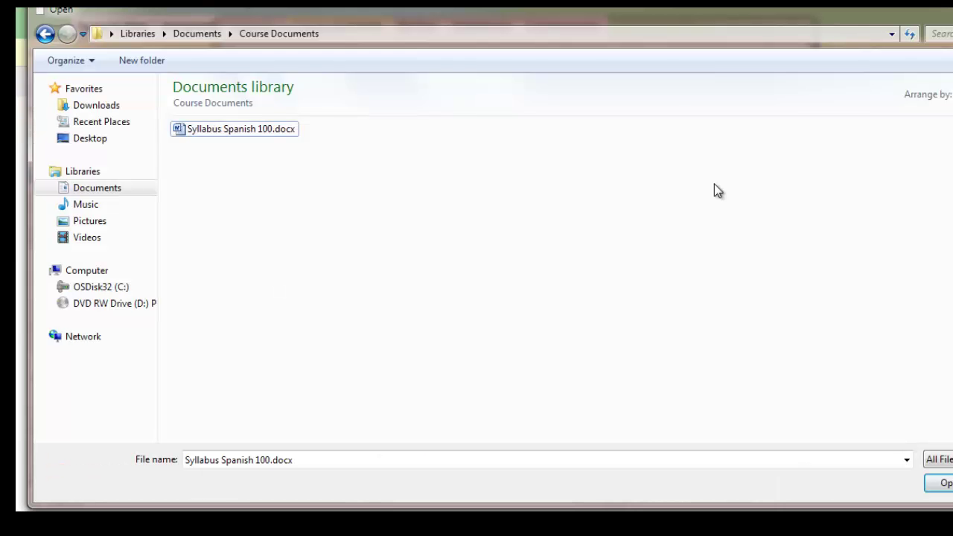
pyautogui.click(266, 128)
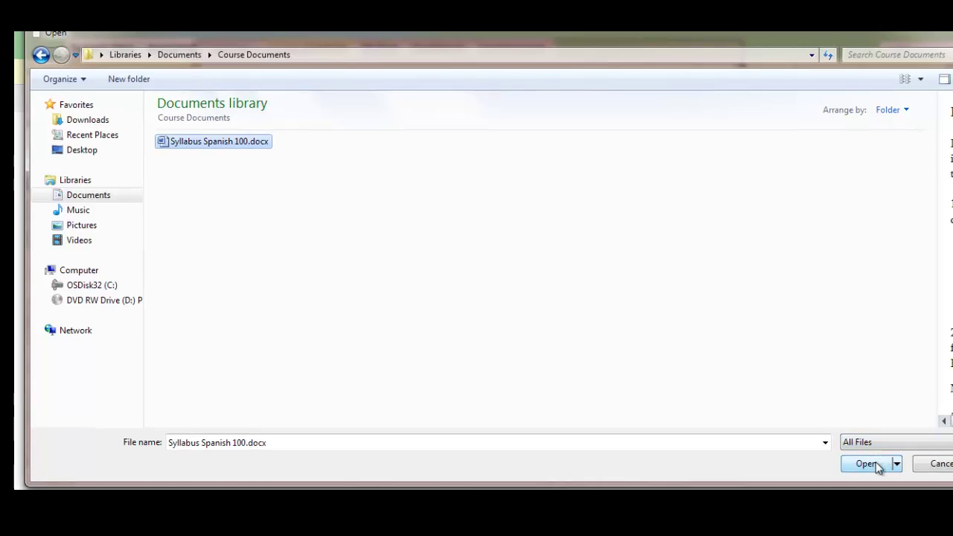
pyautogui.click(867, 464)
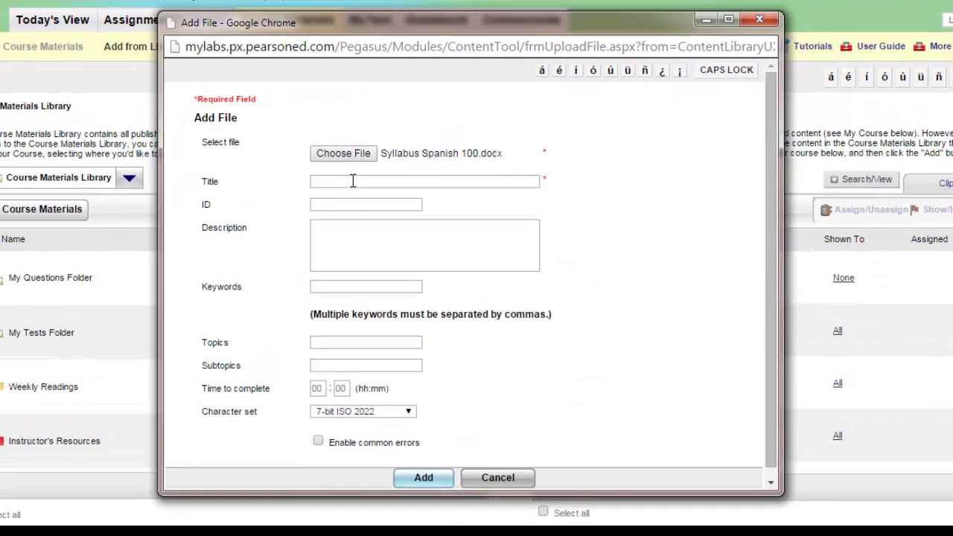
pyautogui.click(362, 190)
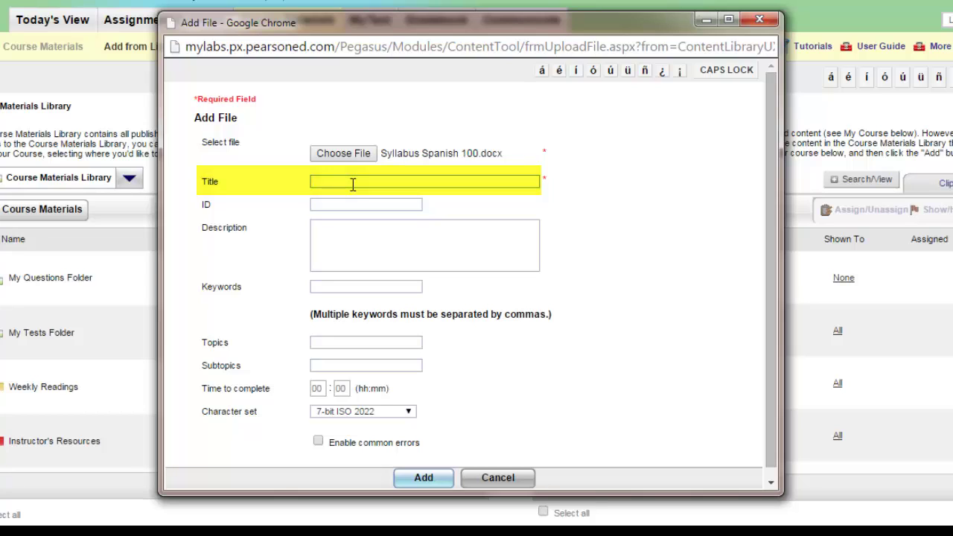
pyautogui.write('Syllabus Spanish 100')
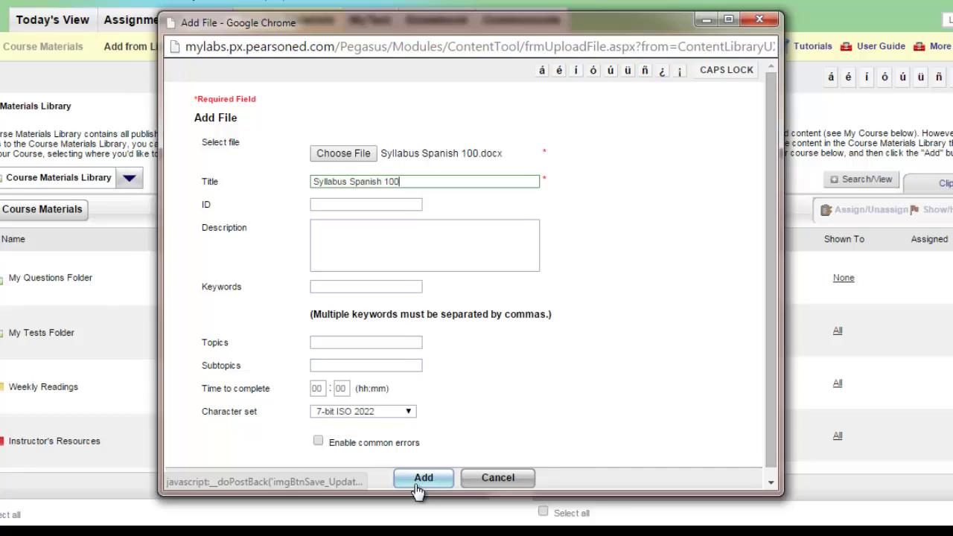
pyautogui.click(453, 480)
pyautogui.moveTo(546, 307); pyautogui.dragTo(551, 489)
pyautogui.moveTo(130, 476)
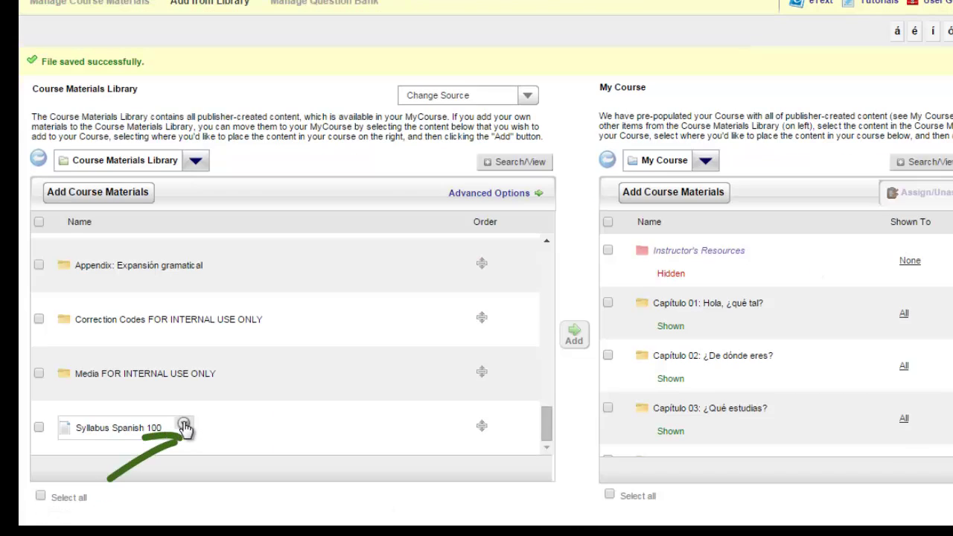
# - Use Add to Multiple Sections to add Syllabus Spanish 100 to all six Spanish 100 sections
pyautogui.click(184, 473)
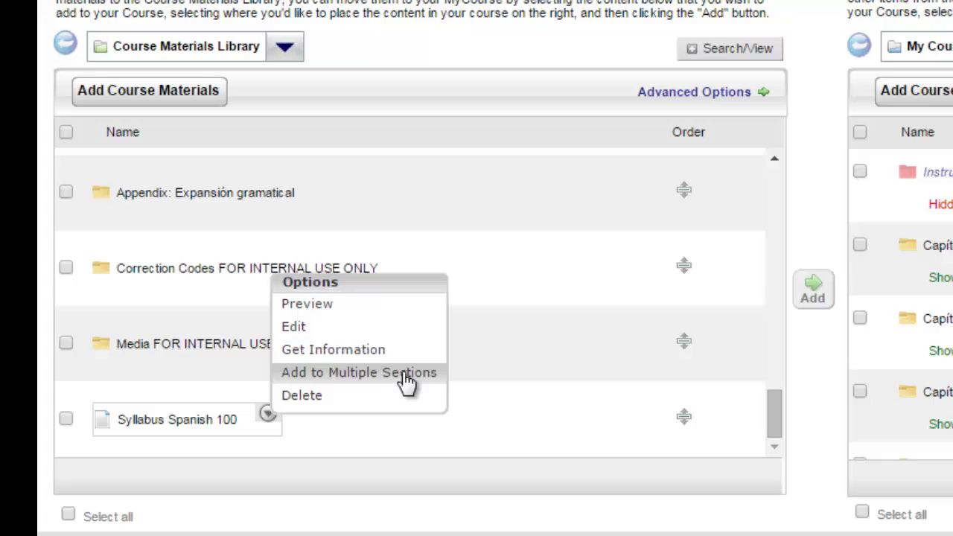
pyautogui.click(403, 373)
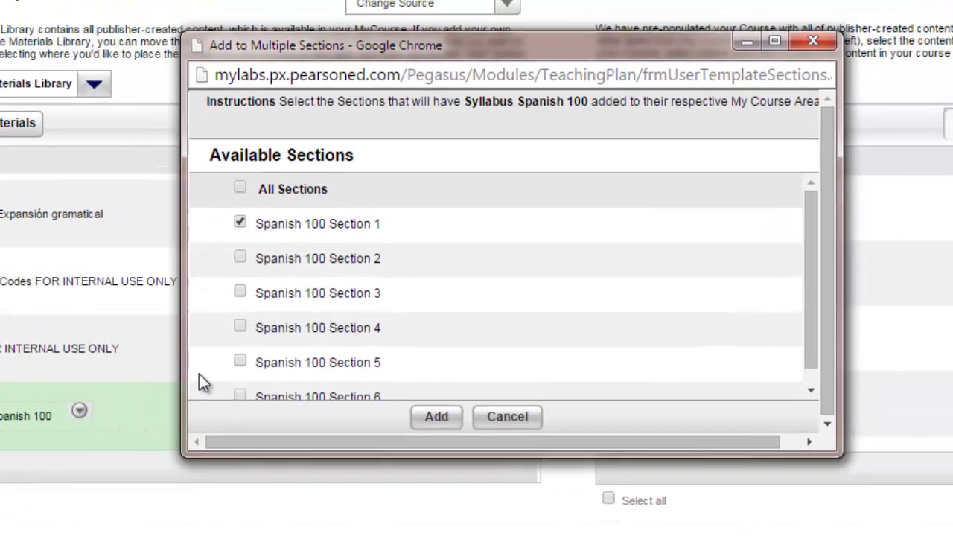
pyautogui.moveTo(819, 453); pyautogui.dragTo(887, 510)
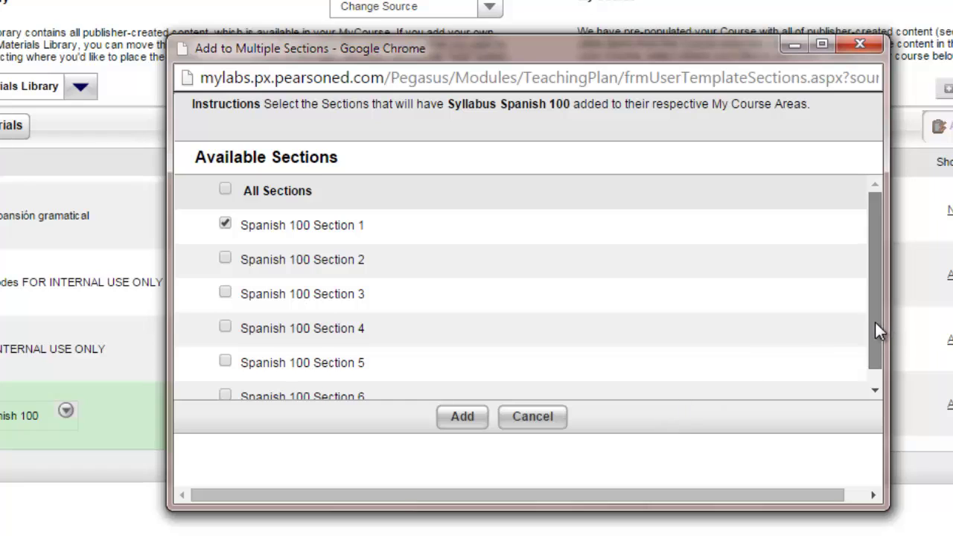
pyautogui.click(225, 190)
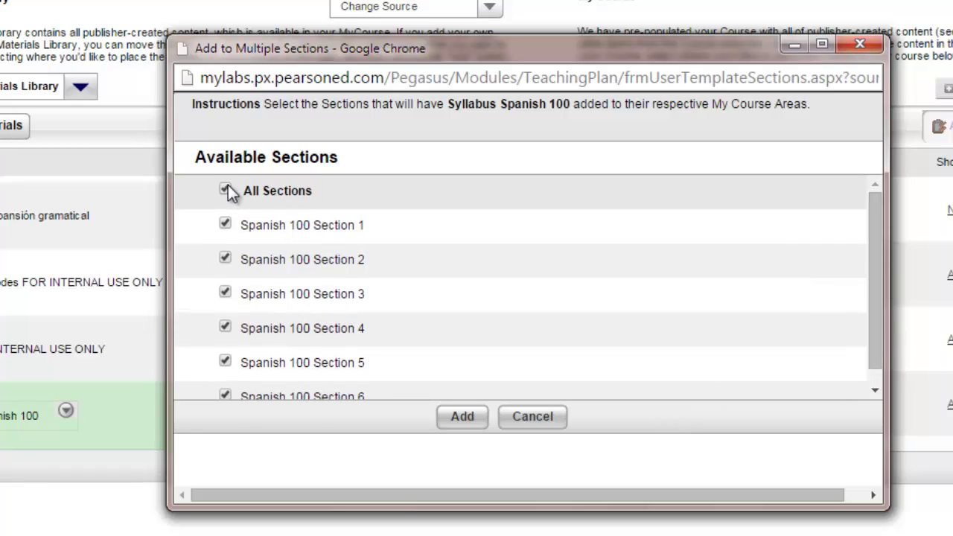
pyautogui.click(225, 190)
pyautogui.click(225, 224)
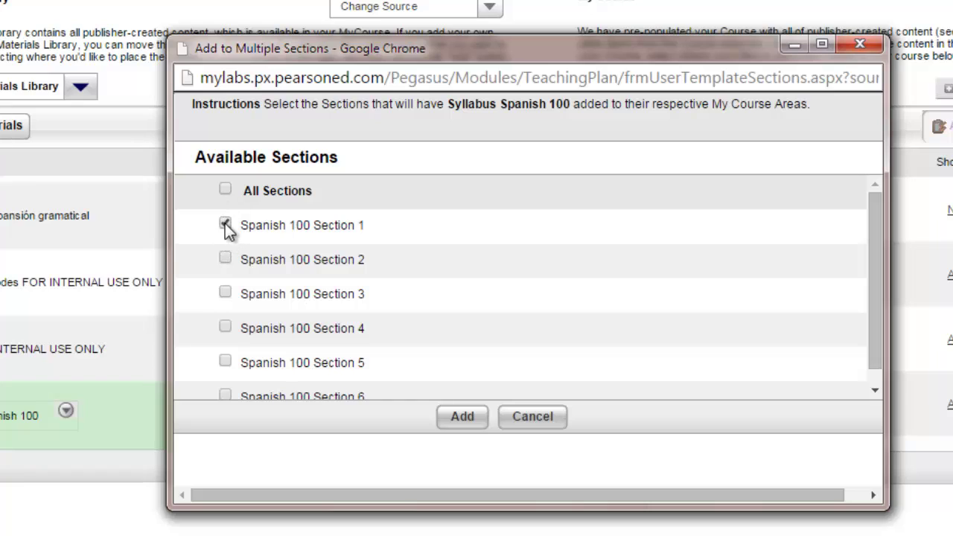
pyautogui.click(225, 293)
pyautogui.click(226, 327)
pyautogui.click(227, 189)
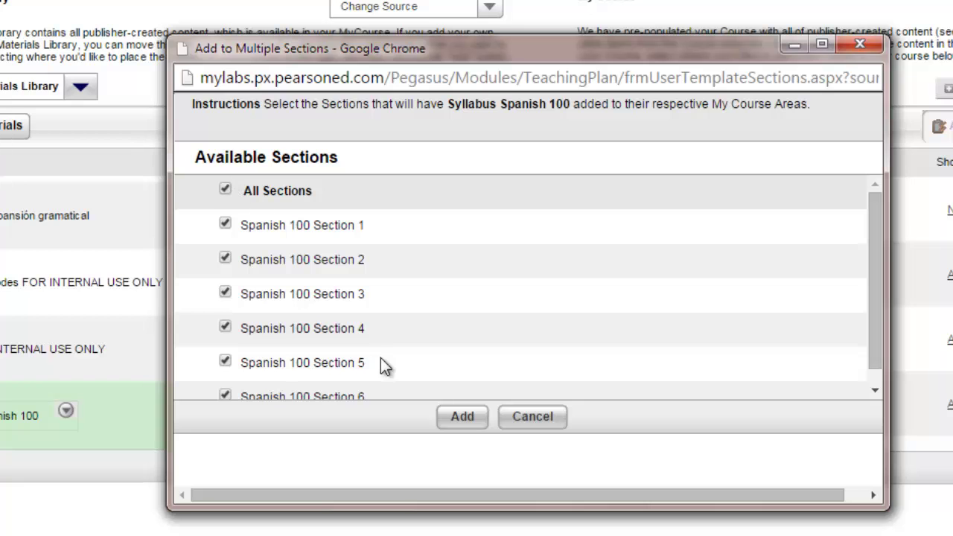
pyautogui.click(466, 417)
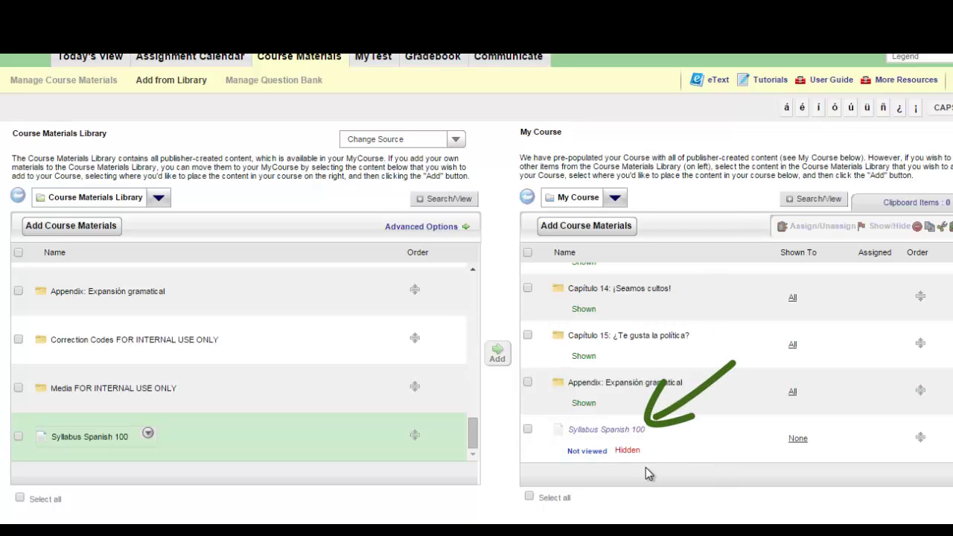
# - In the syllabus properties, mark it Assigned with a due date of 05/20/2015
pyautogui.click(662, 433)
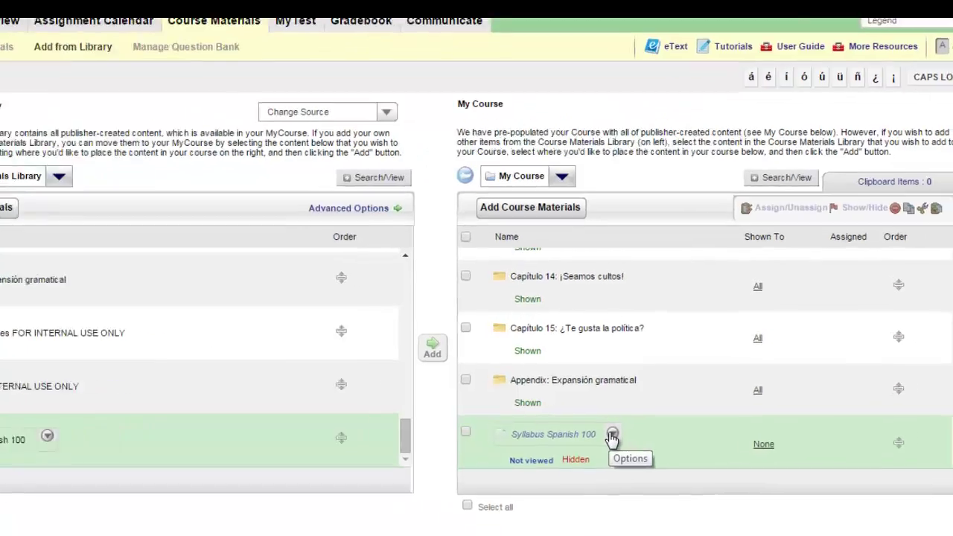
pyautogui.click(660, 434)
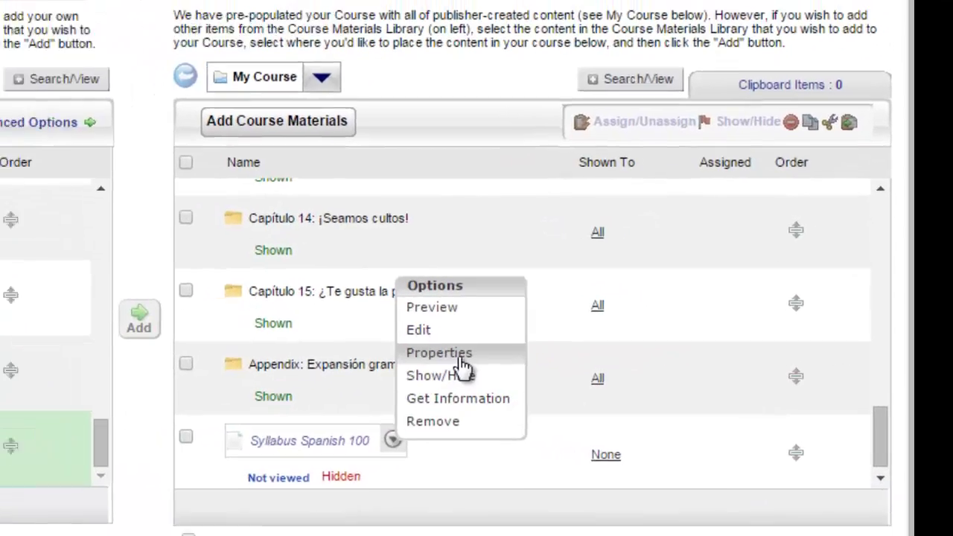
pyautogui.click(461, 356)
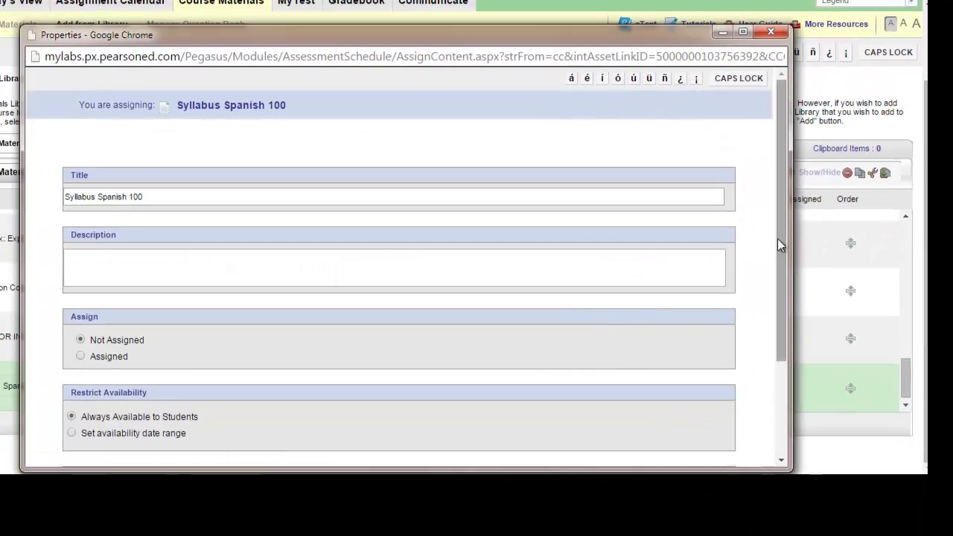
pyautogui.scroll(-3, 778, 239)
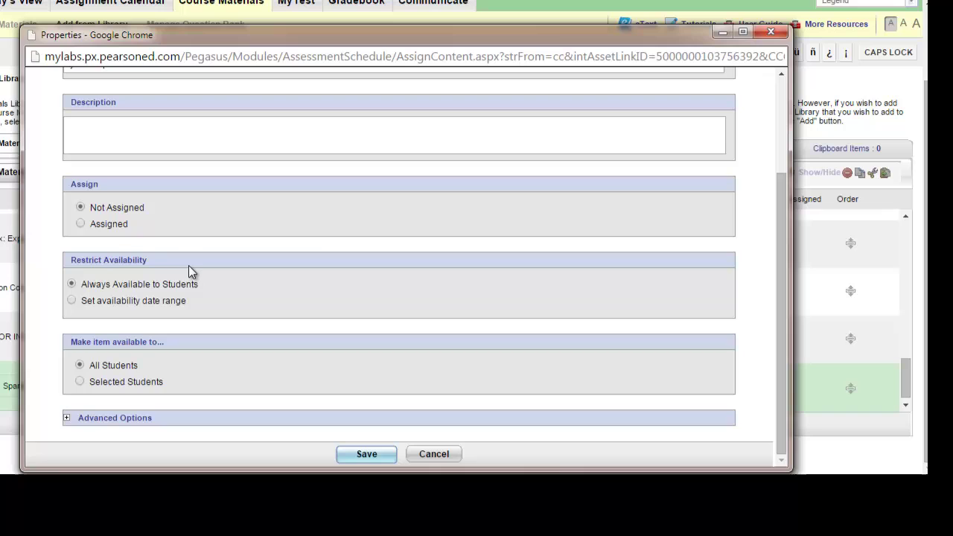
pyautogui.click(80, 224)
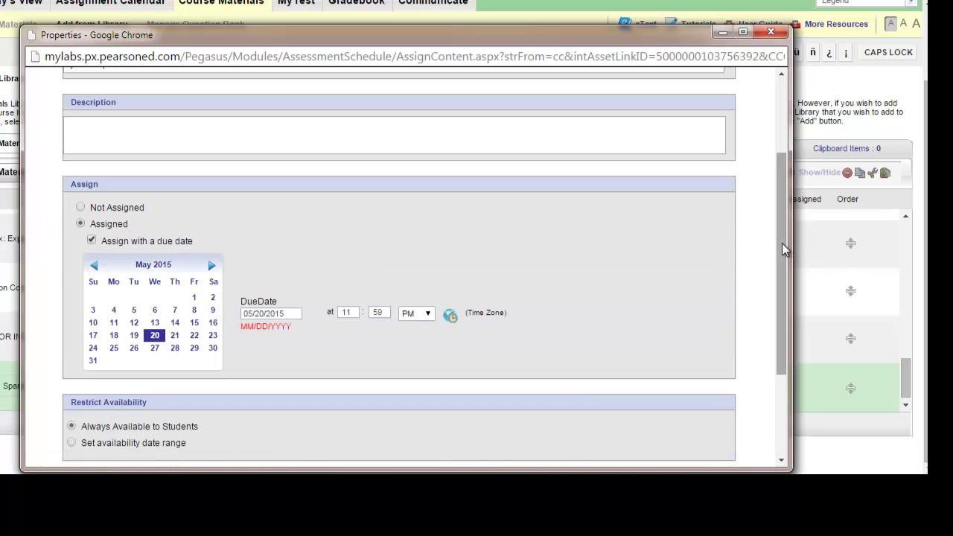
# - Under Advanced Options, apply the changes to All Sections and save the properties
pyautogui.moveTo(782, 243); pyautogui.dragTo(773, 375)
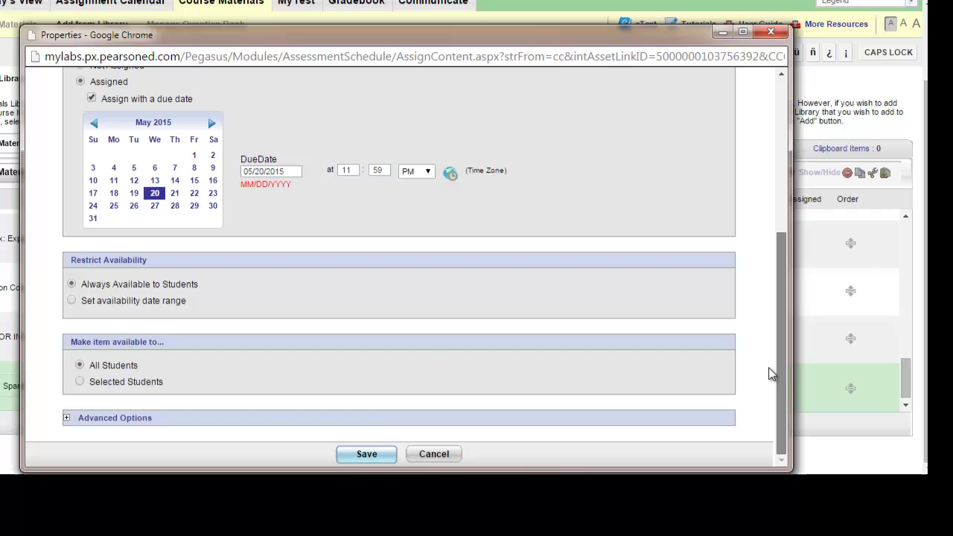
pyautogui.click(68, 418)
pyautogui.moveTo(782, 273); pyautogui.dragTo(776, 366)
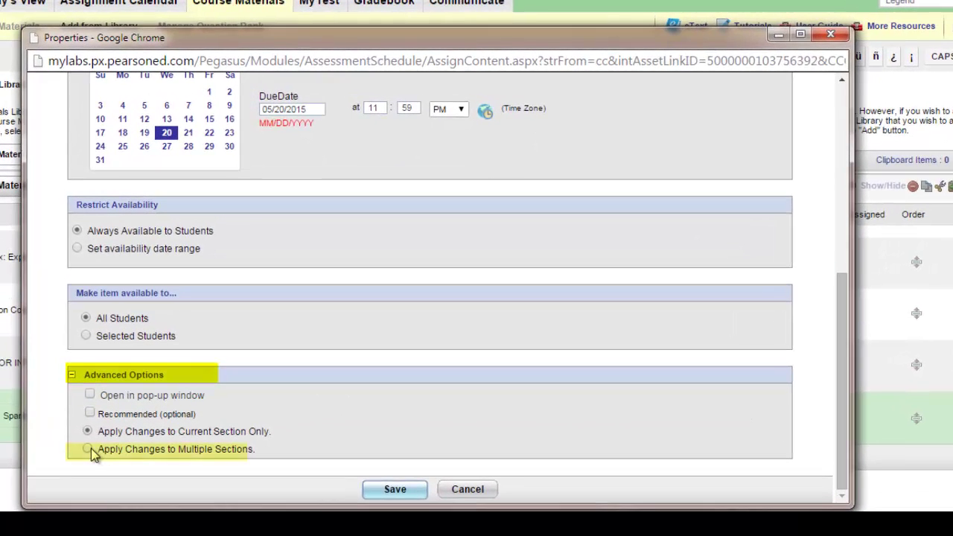
pyautogui.click(88, 449)
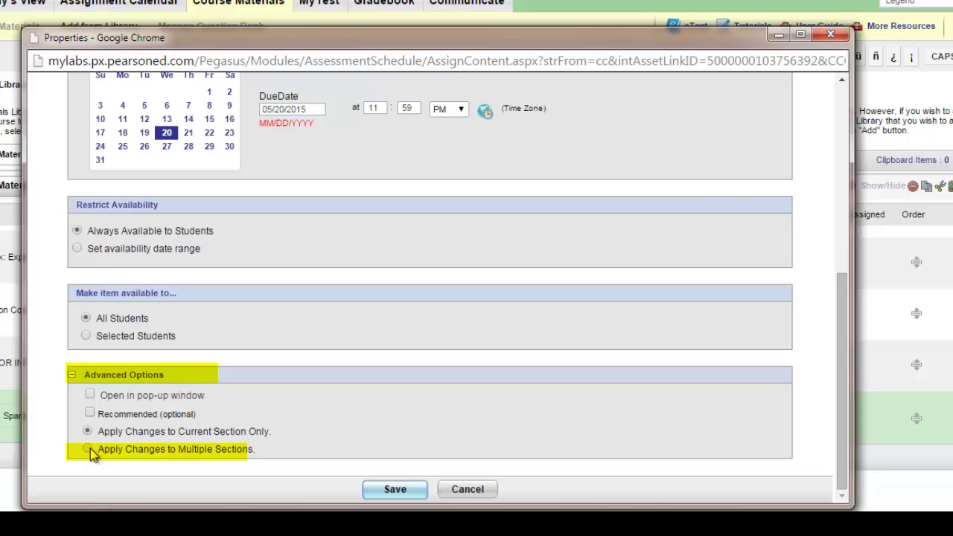
pyautogui.moveTo(852, 321); pyautogui.dragTo(834, 472)
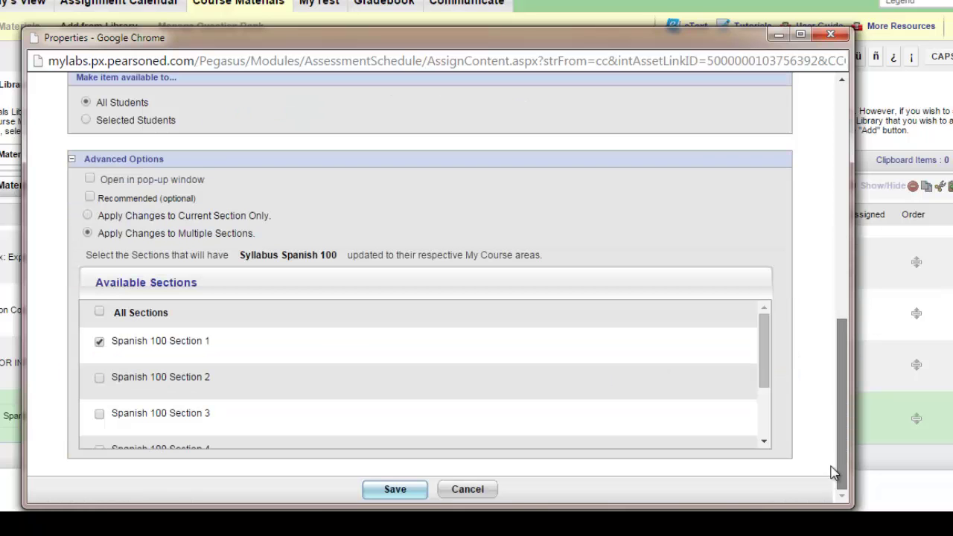
pyautogui.click(100, 313)
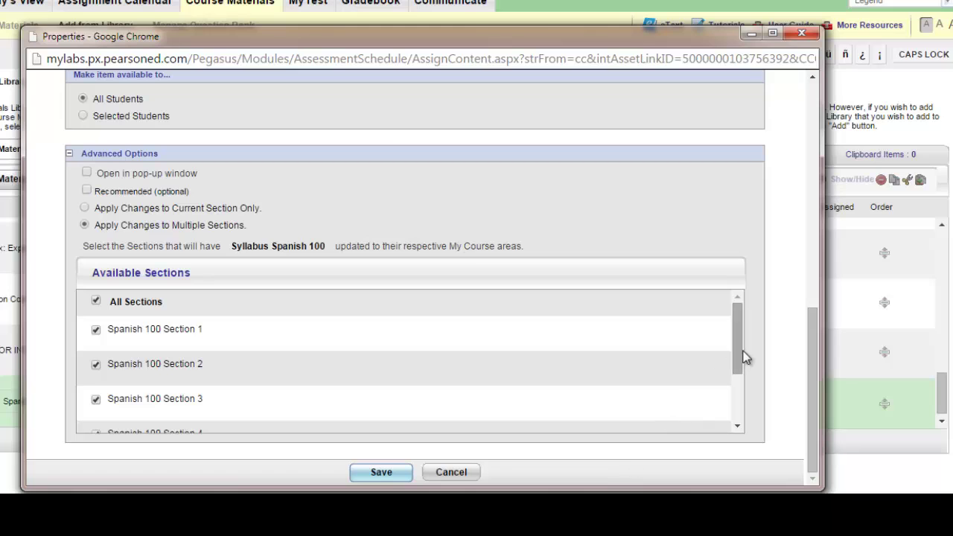
pyautogui.scroll(-3, 738, 381)
pyautogui.moveTo(732, 413)
pyautogui.mouseDown()
pyautogui.moveTo(732, 345)
pyautogui.moveTo(733, 417)
pyautogui.mouseUp()
pyautogui.click(378, 473)
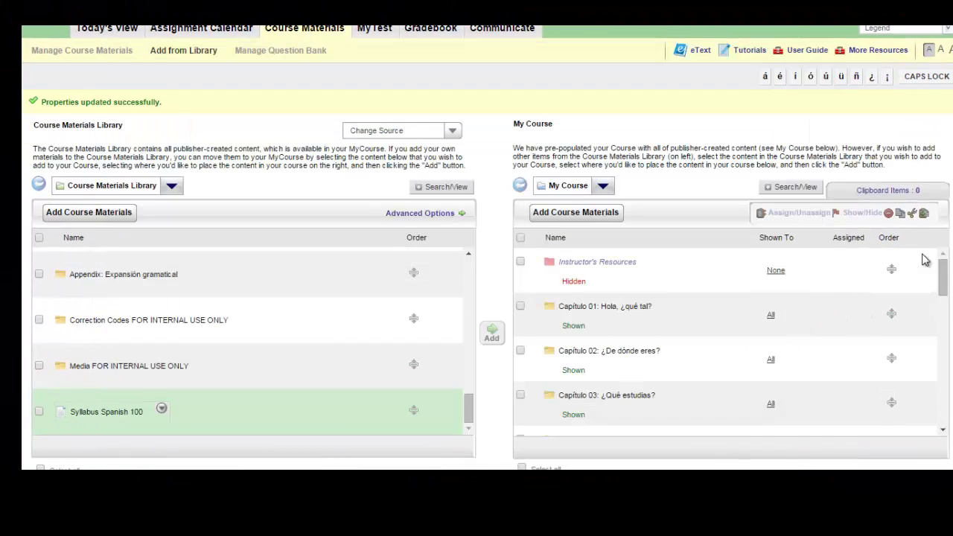
# - Open Section 1's Assignment Calendar and list the items due on May 20
pyautogui.moveTo(940, 268); pyautogui.dragTo(941, 427)
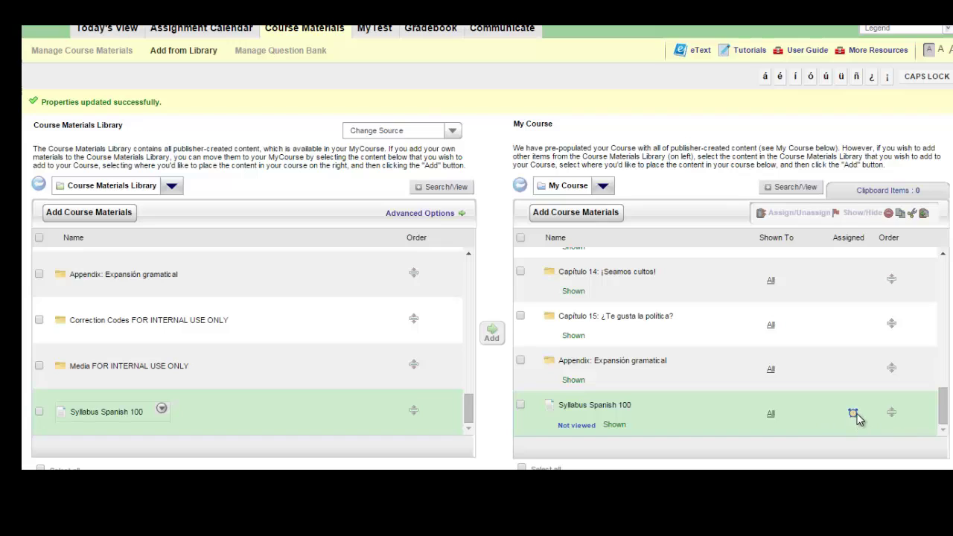
pyautogui.scroll(2, 853, 412)
pyautogui.click(205, 118)
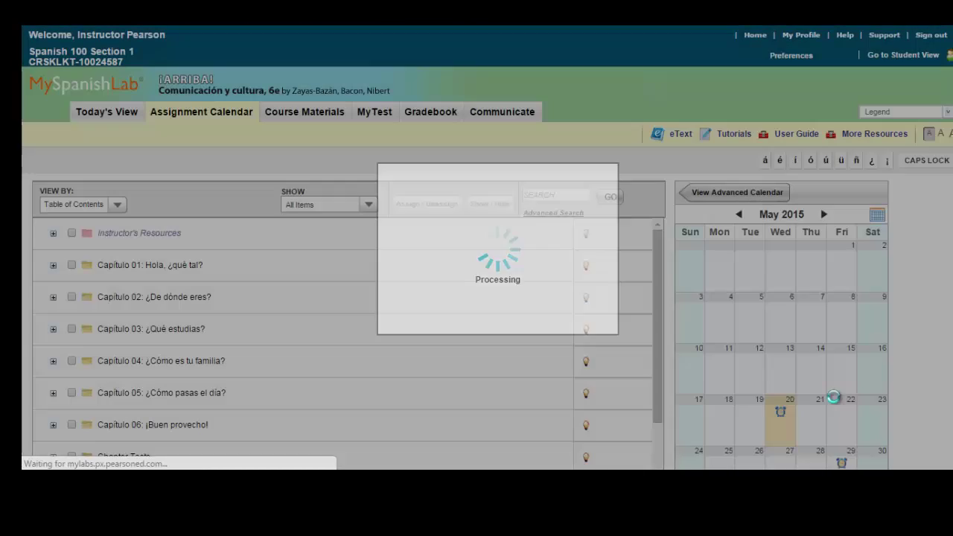
pyautogui.click(778, 417)
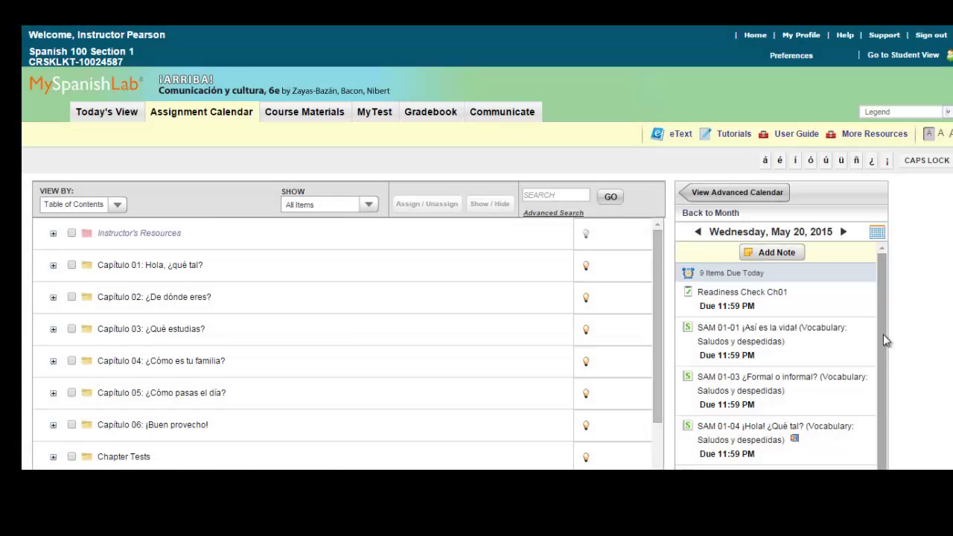
pyautogui.moveTo(883, 335); pyautogui.dragTo(877, 441)
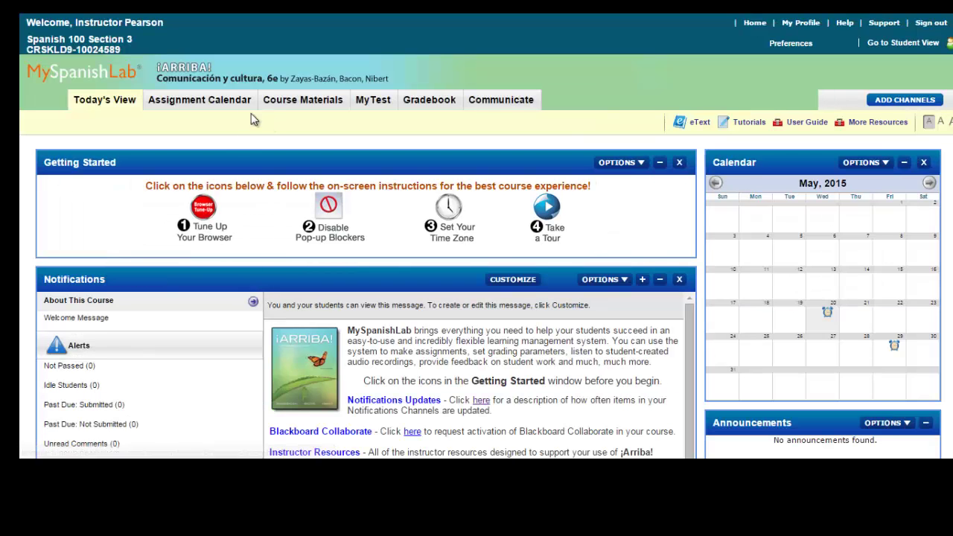
# - List Section 3's May 20 calendar items and find Syllabus Spanish 100, due 11:59 PM
pyautogui.click(242, 100)
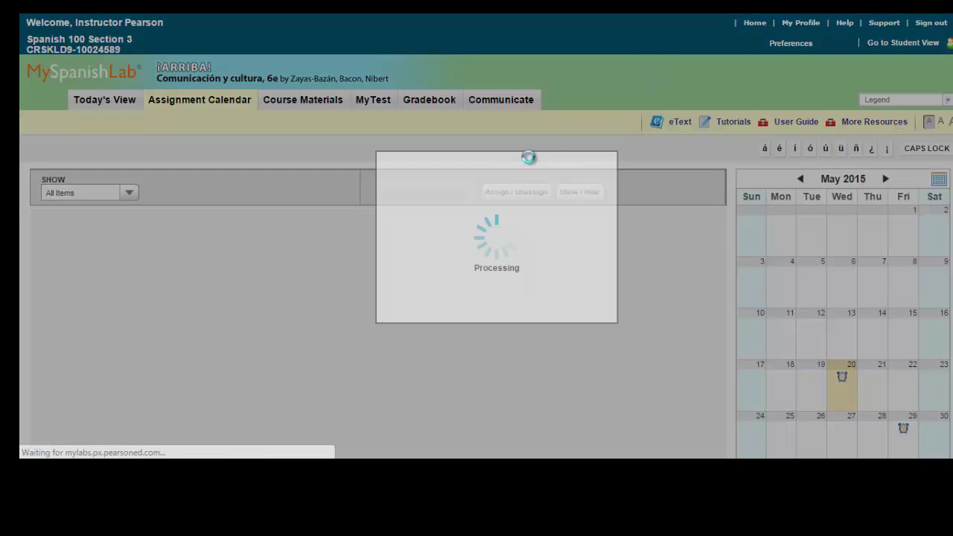
pyautogui.scroll(-3, 635, 417)
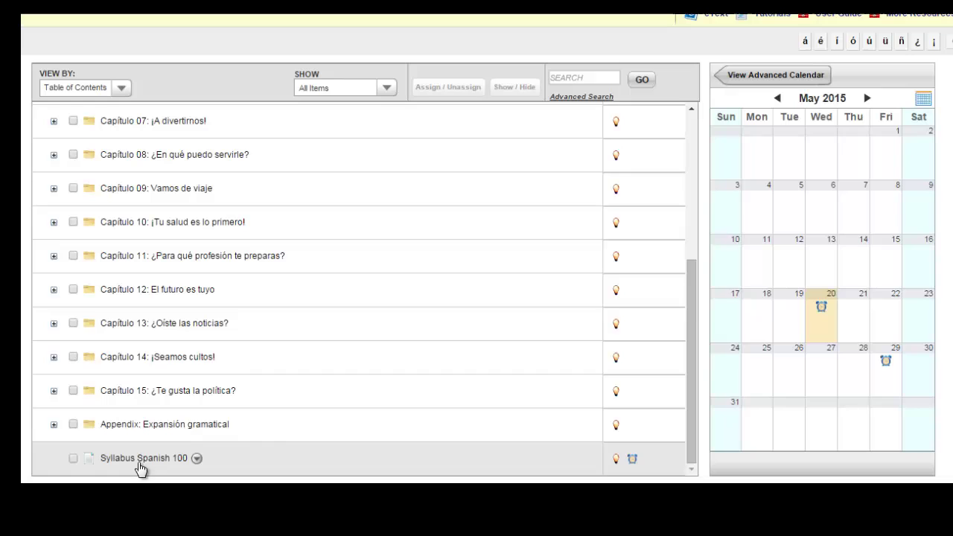
pyautogui.click(823, 305)
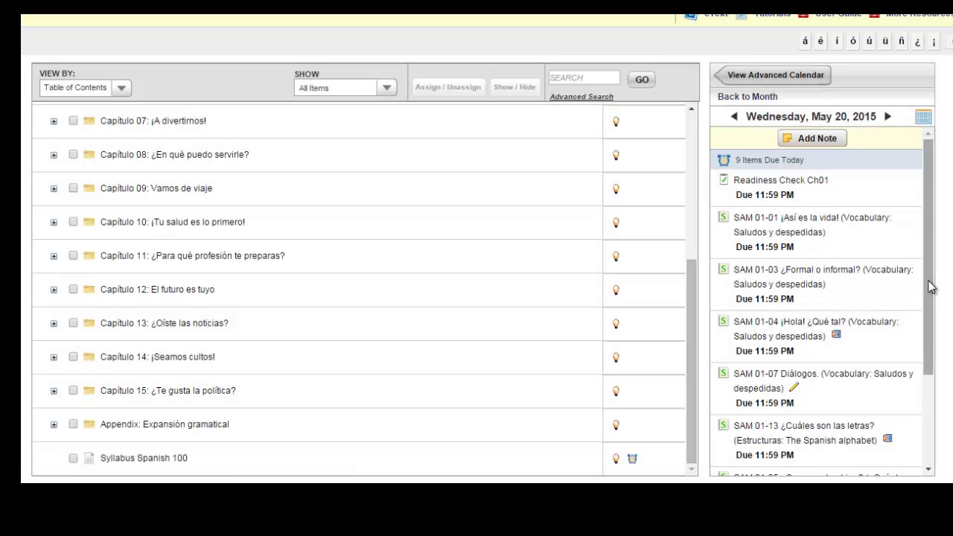
pyautogui.moveTo(928, 286); pyautogui.dragTo(926, 395)
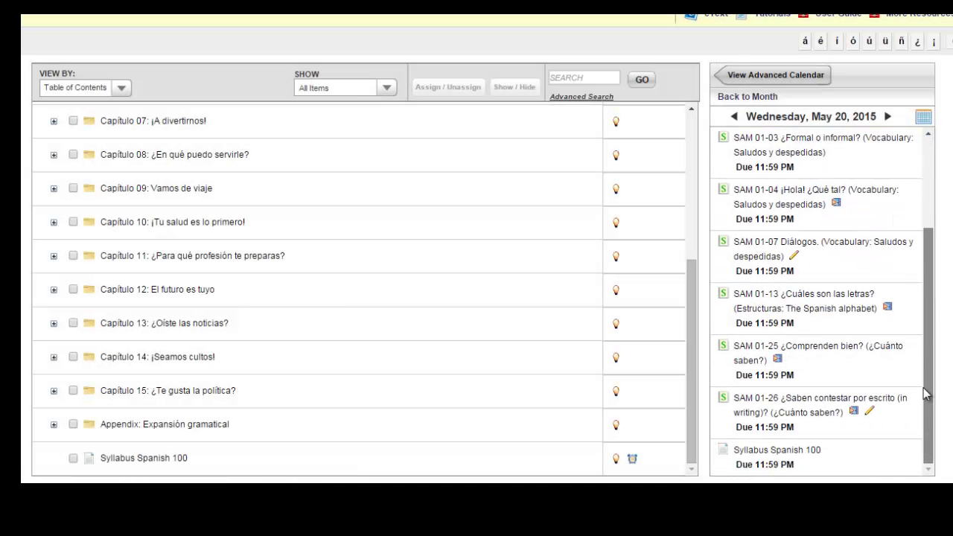
pyautogui.moveTo(856, 473)
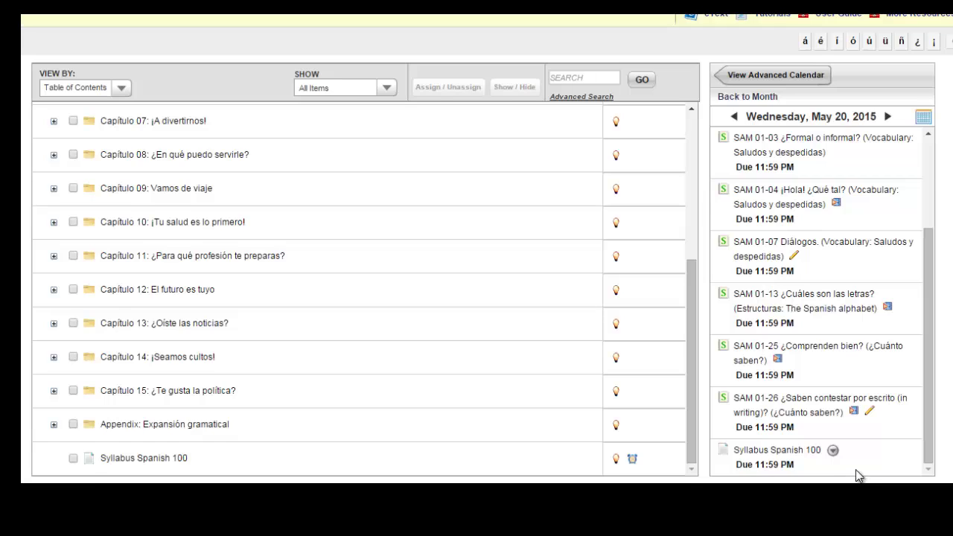
pyautogui.scroll(3, 857, 475)
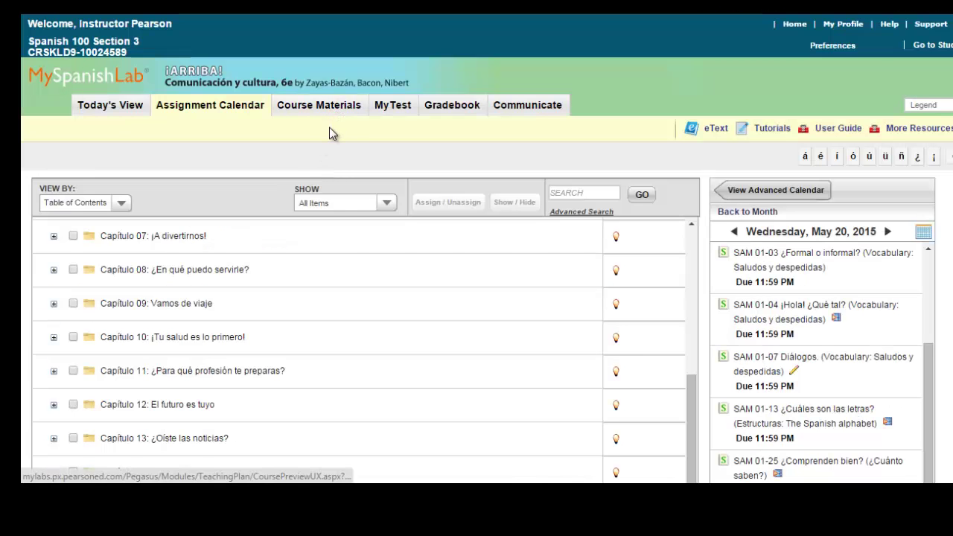